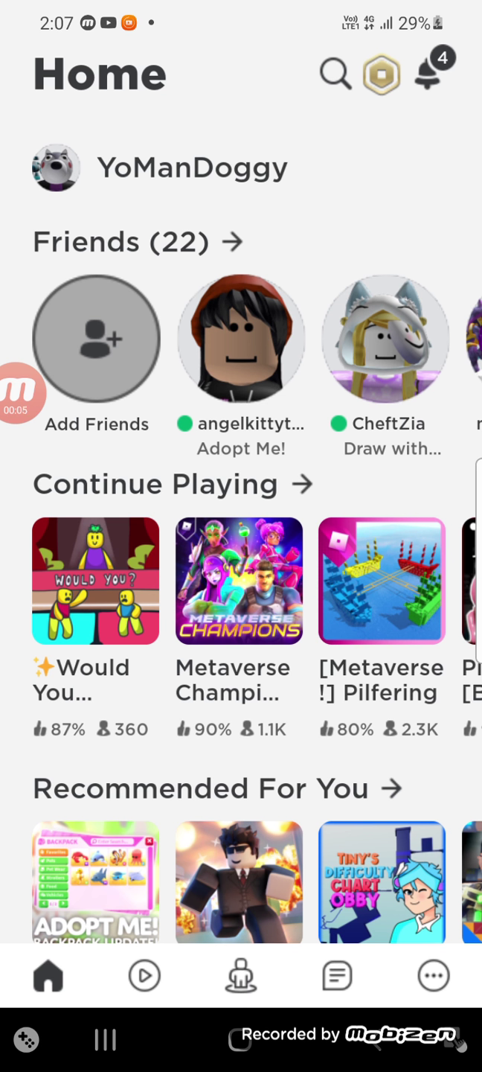
Step: Search Roblox for 'obby' and pick the Escape The Arcade Obby result
click(335, 74)
text(obb)
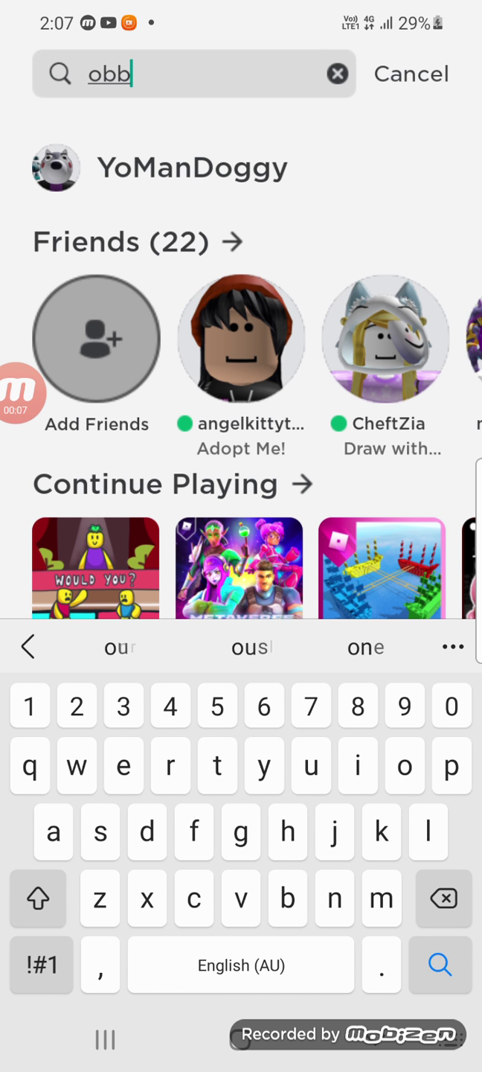
click(411, 74)
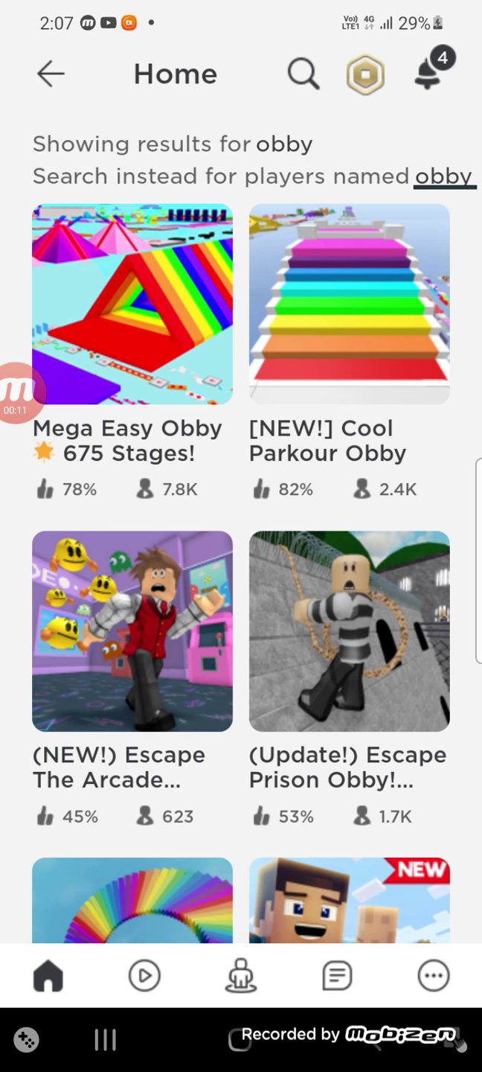
scroll(241, 587, down, 5)
scroll(242, 586, down, 1)
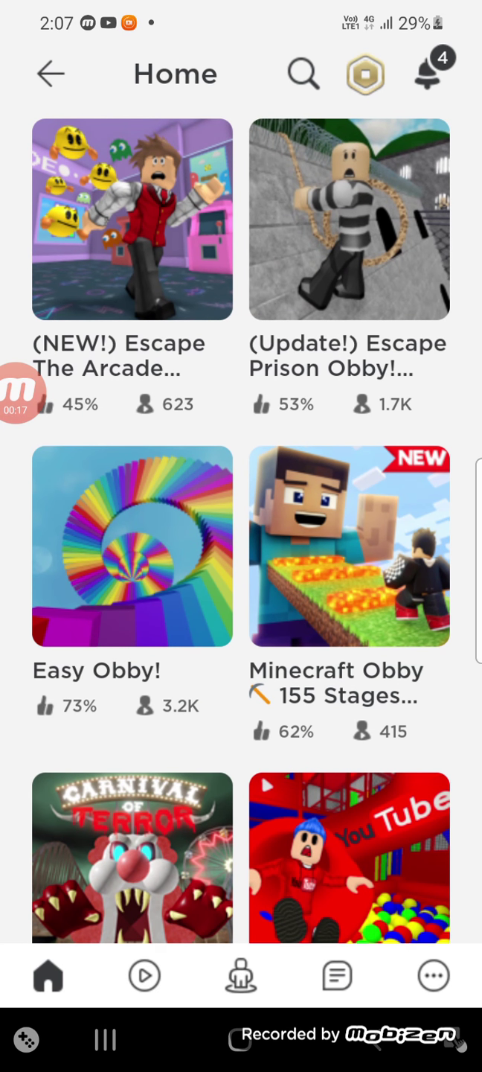
scroll(241, 586, down, 3)
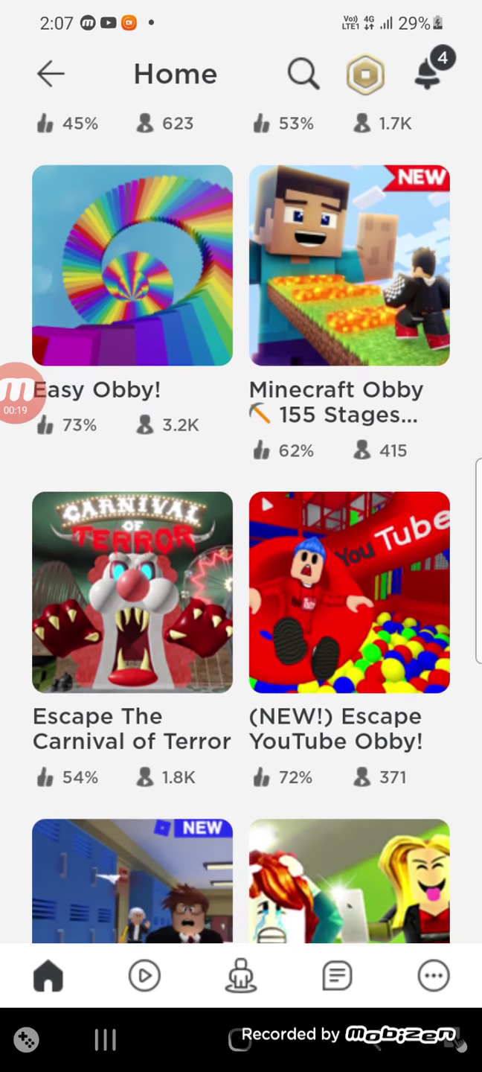
scroll(241, 586, down, 3)
scroll(241, 586, down, 1)
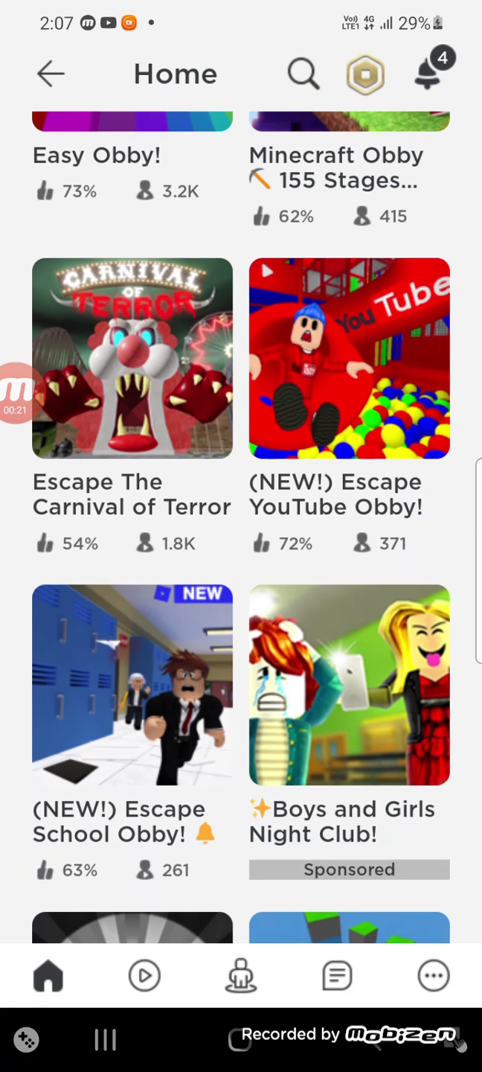
scroll(241, 586, up, 3)
scroll(241, 586, up, 3)
scroll(241, 586, up, 1)
click(132, 502)
Step: Press Play to join an Escape The Arcade Obby server by WolfGamingYT
click(308, 962)
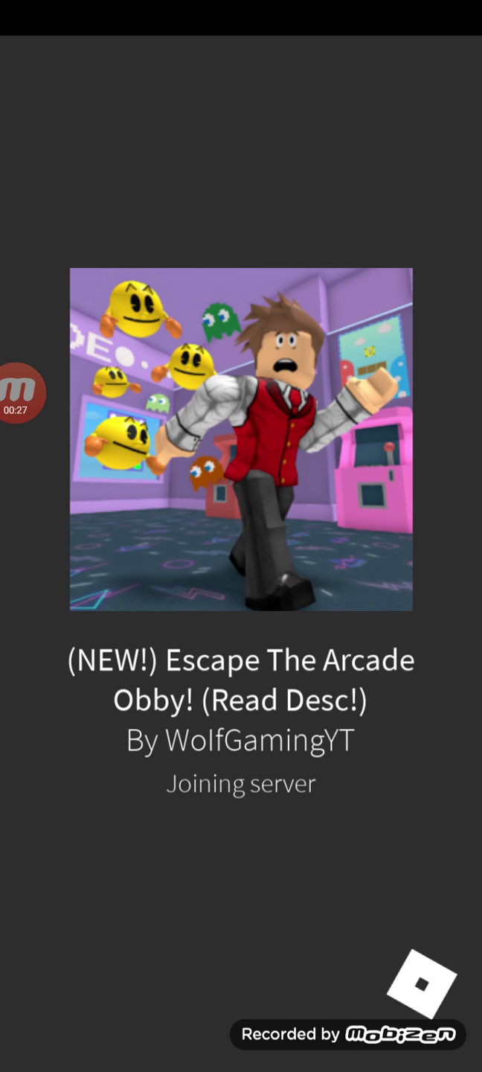